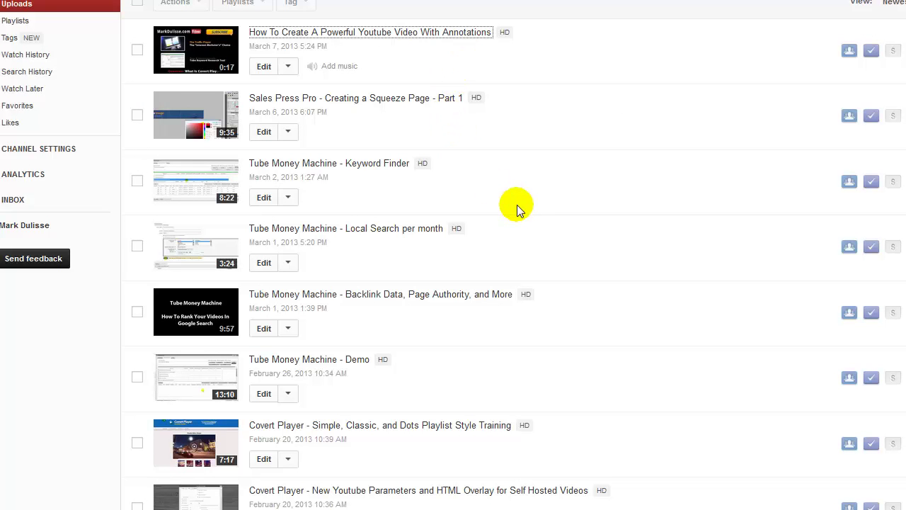
Scroll down the uploads list so the annotations tutorial video sits at the top
scroll(516, 204, down, 2)
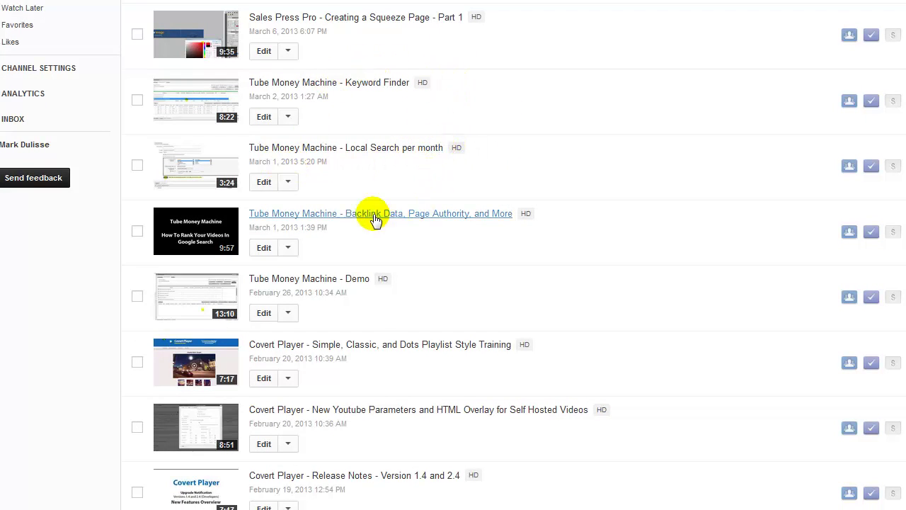
Open the Backlink Data video in a new tab, copy its watch-page URL, and pause playback
right_click(275, 218)
click(312, 225)
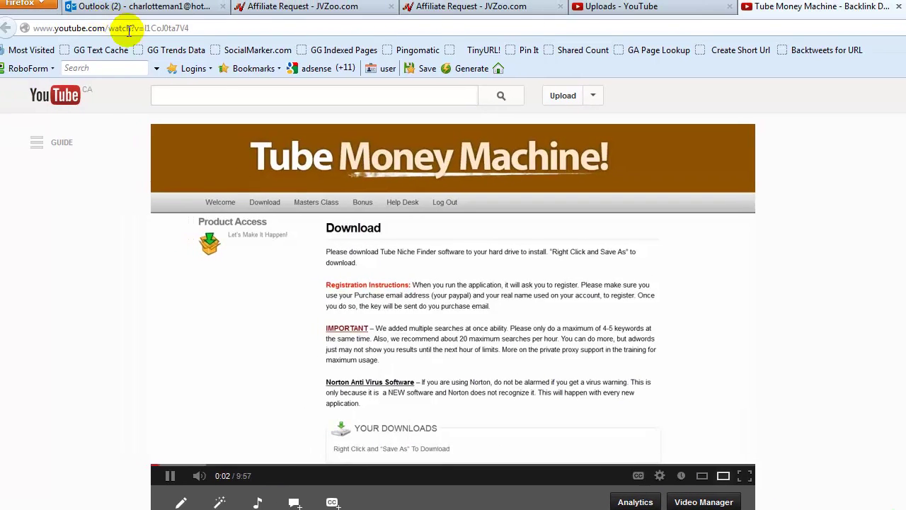
click(129, 29)
right_click(129, 32)
click(162, 77)
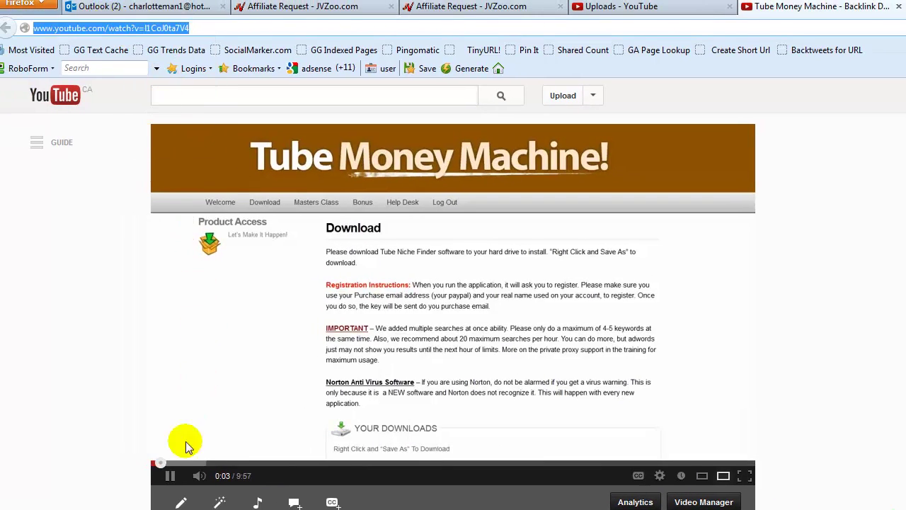
click(172, 476)
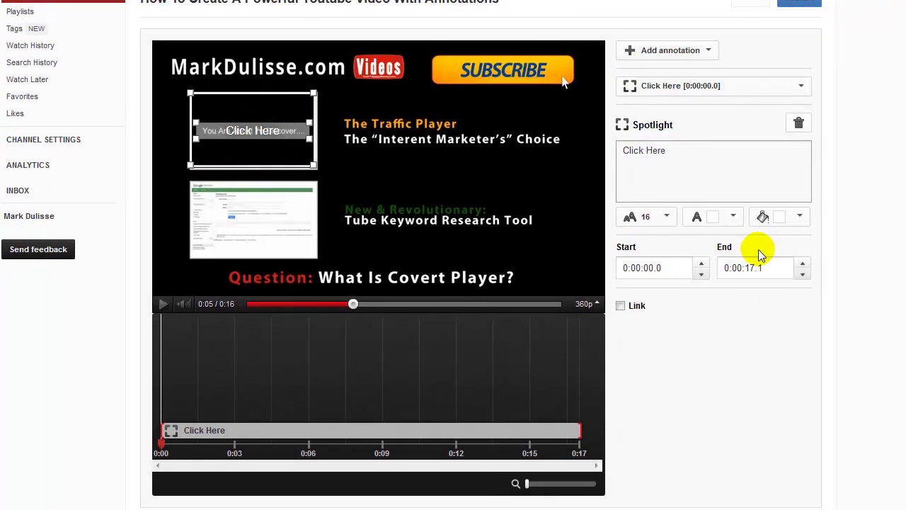
Link the Click Here spotlight to a Video target using the pasted Backlink Data URL
click(620, 306)
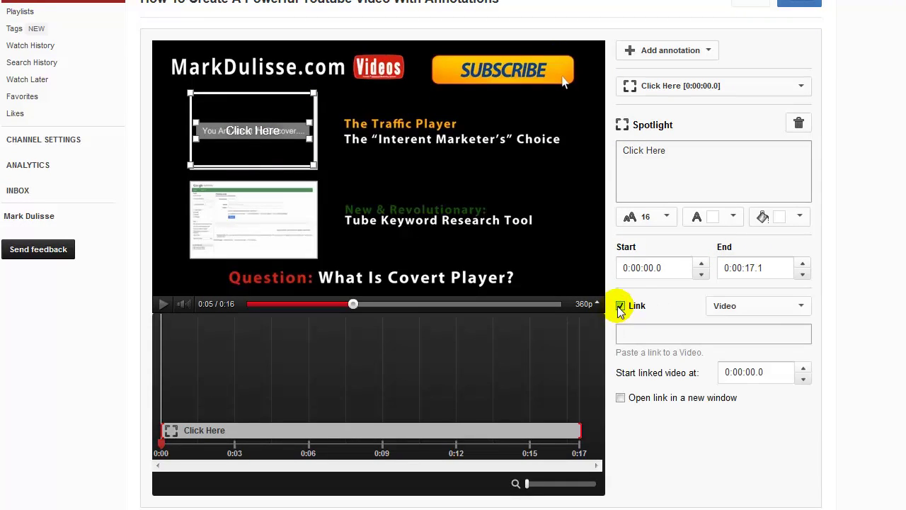
click(802, 308)
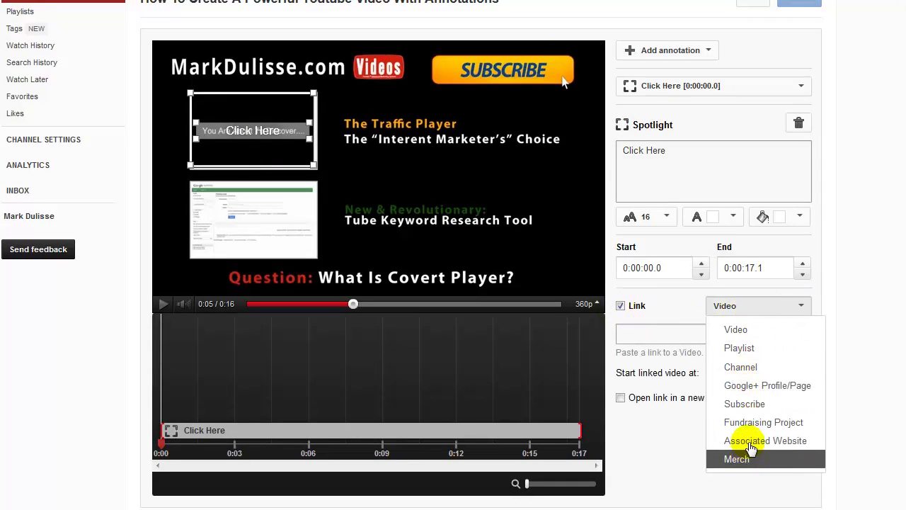
click(756, 330)
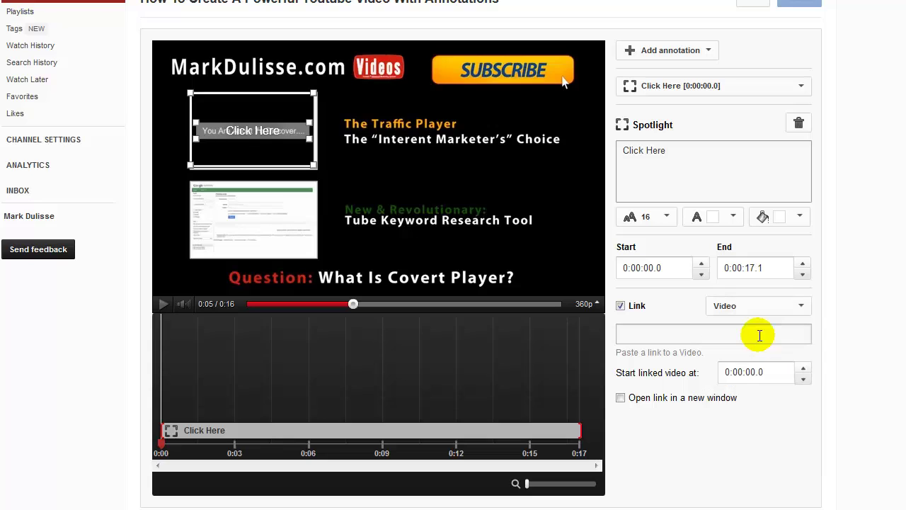
right_click(704, 336)
click(743, 150)
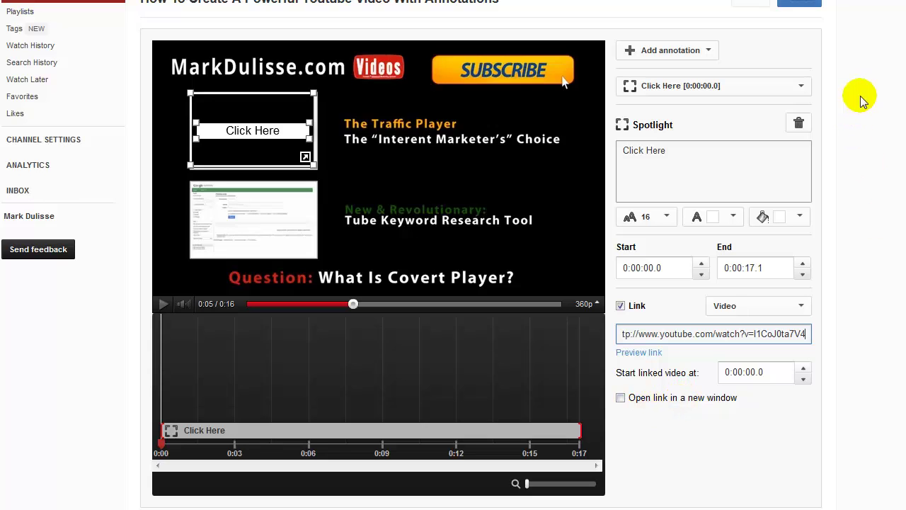
Publish the annotations, open the live video, and click the Click Here annotation
scroll(900, 10, up, 1)
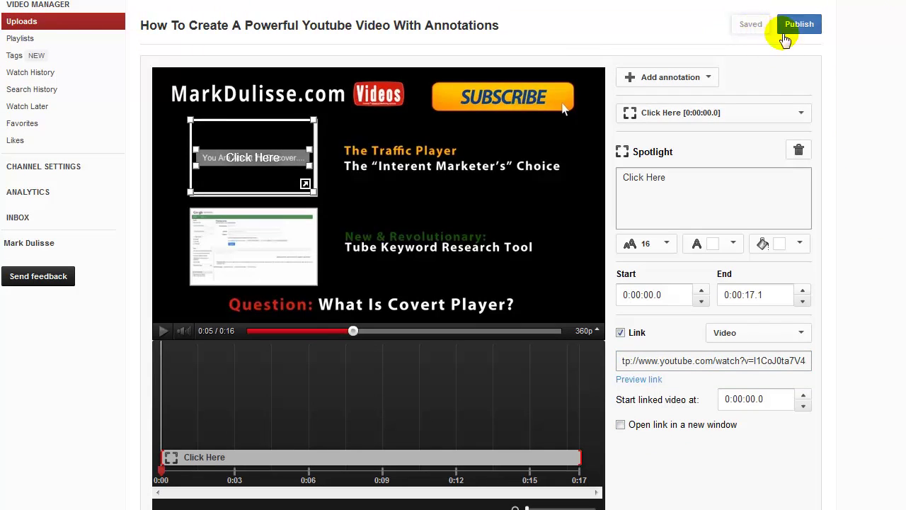
click(799, 28)
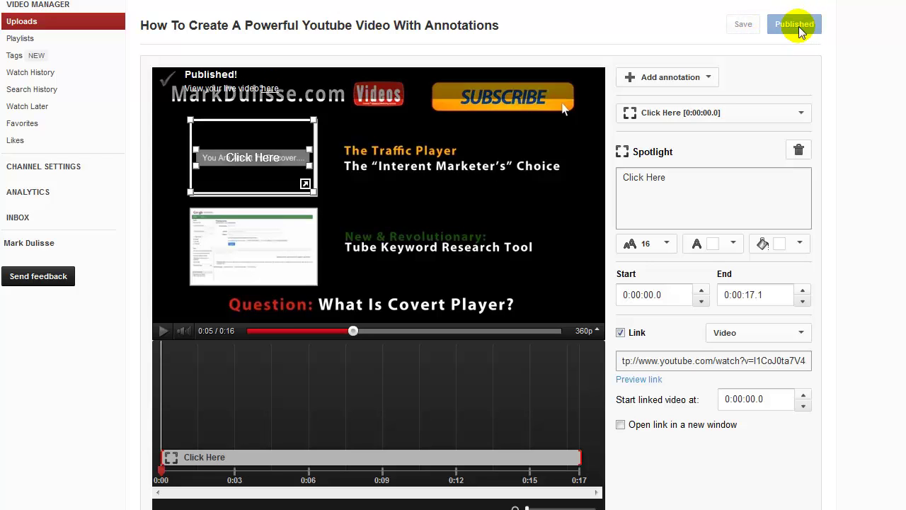
click(271, 93)
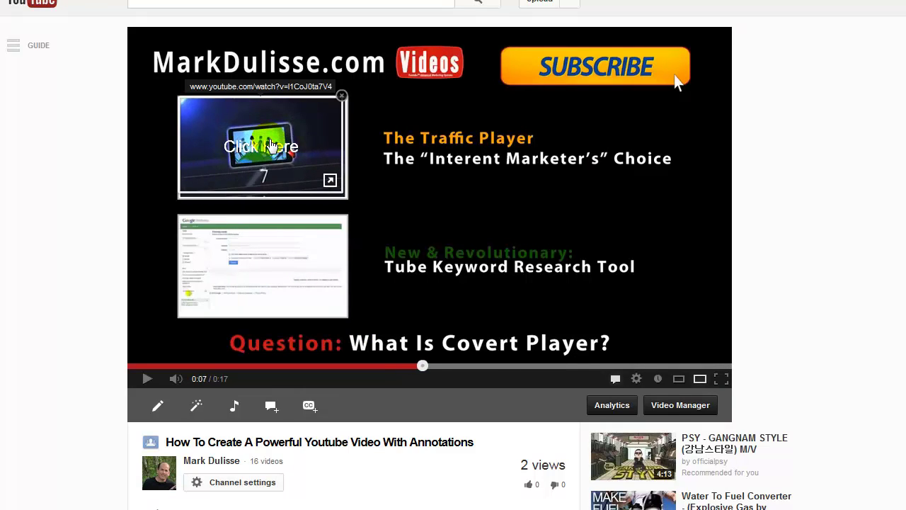
click(271, 145)
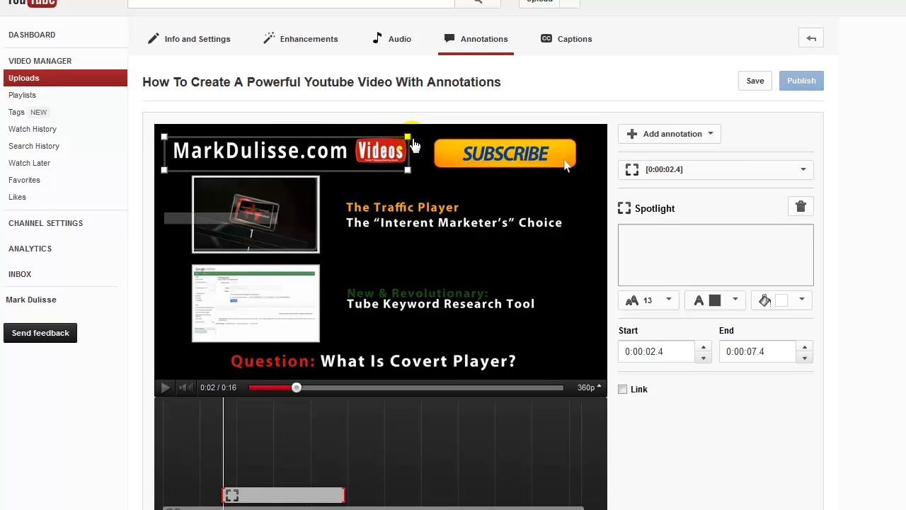
Drag out a new spotlight annotation over the MarkDulisse.com logo
drag(414, 144, 416, 144)
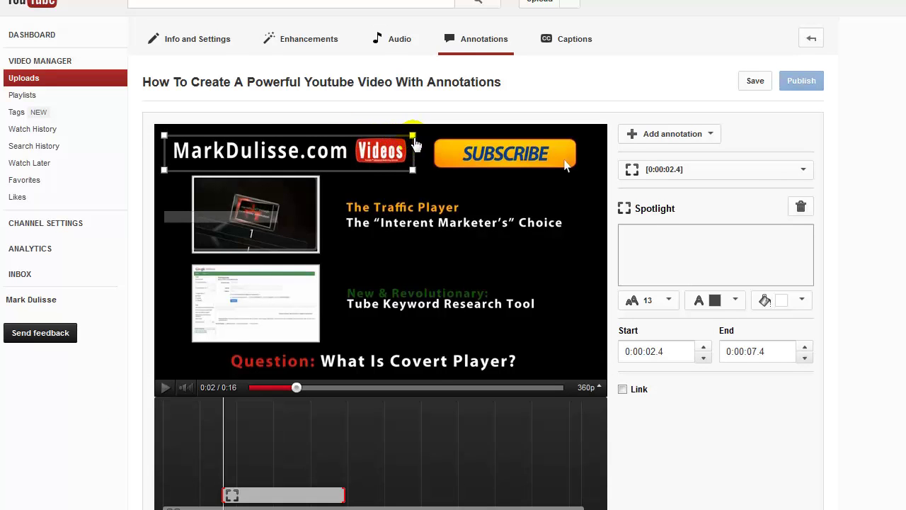
click(224, 208)
Move the spotlight onto the logo bar and change its text to 'Check Out My Channel'
drag(223, 208, 228, 173)
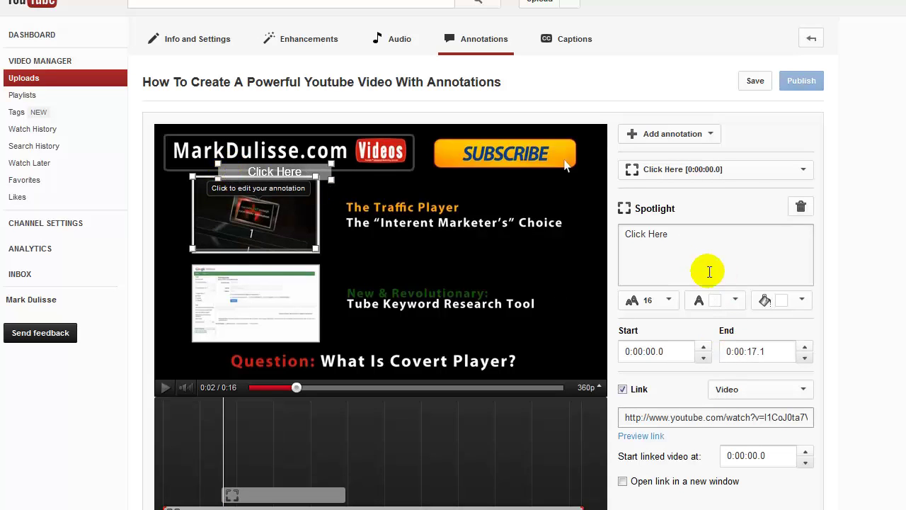
triple_click(700, 246)
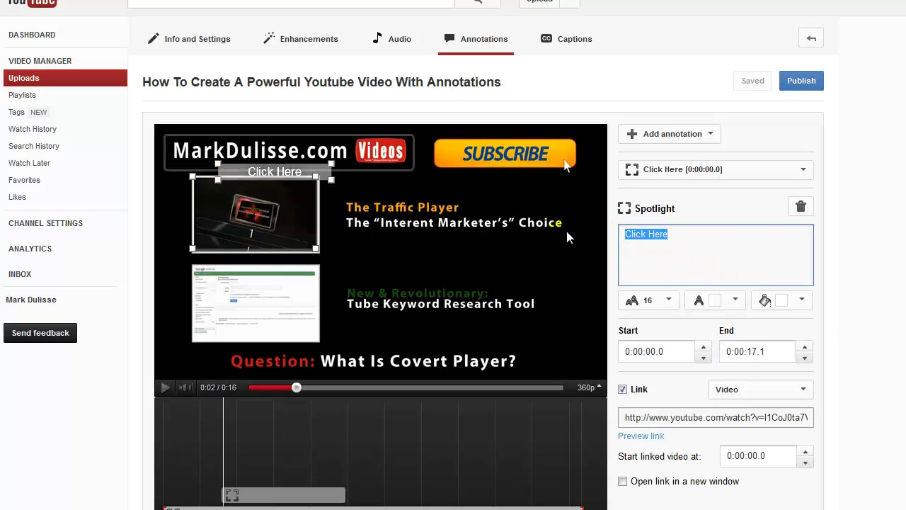
text(Chec)
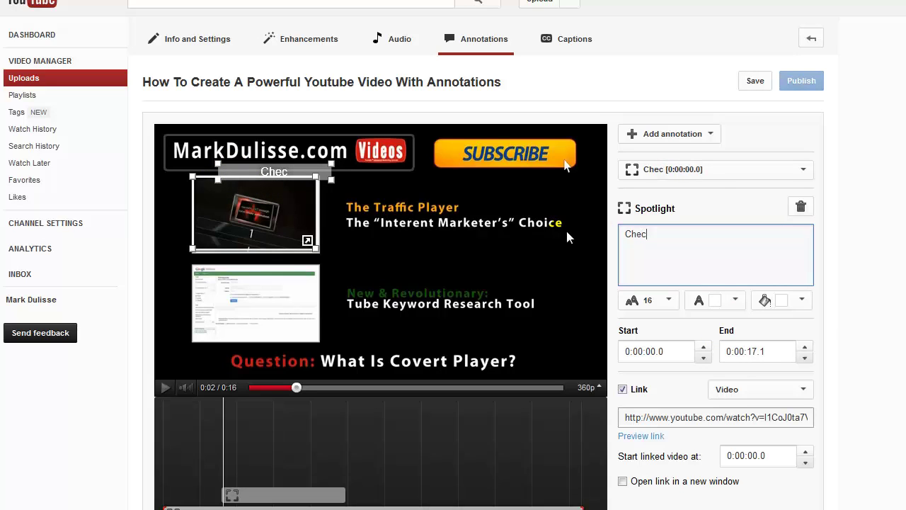
text(k OUt)
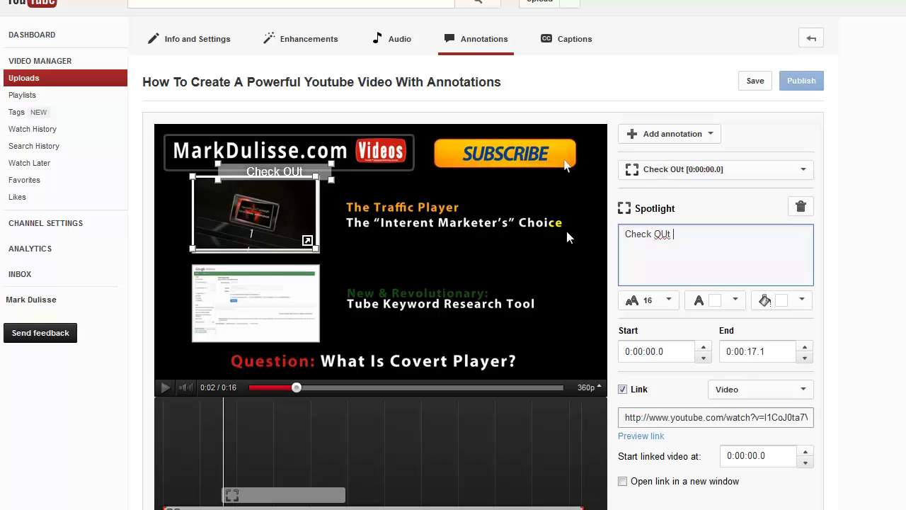
key(BackSpace)
key(BackSpace)
text(ut M)
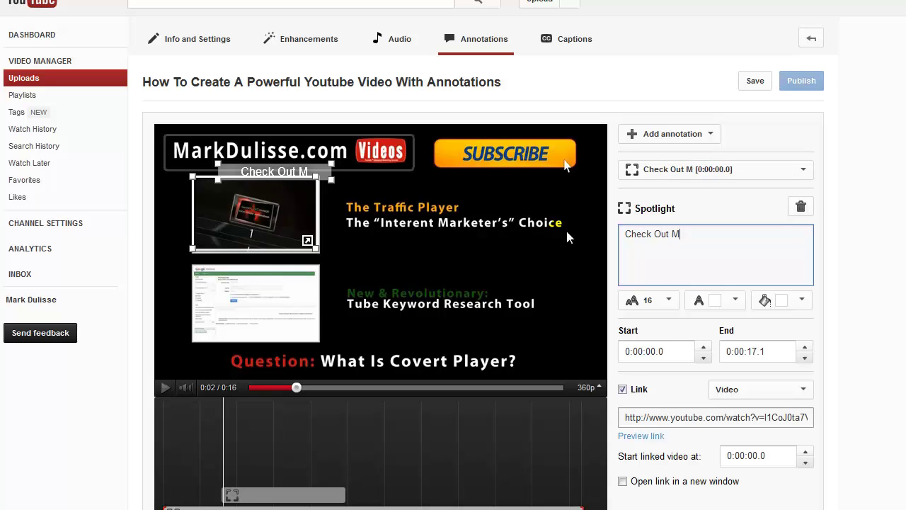
text(y Channel)
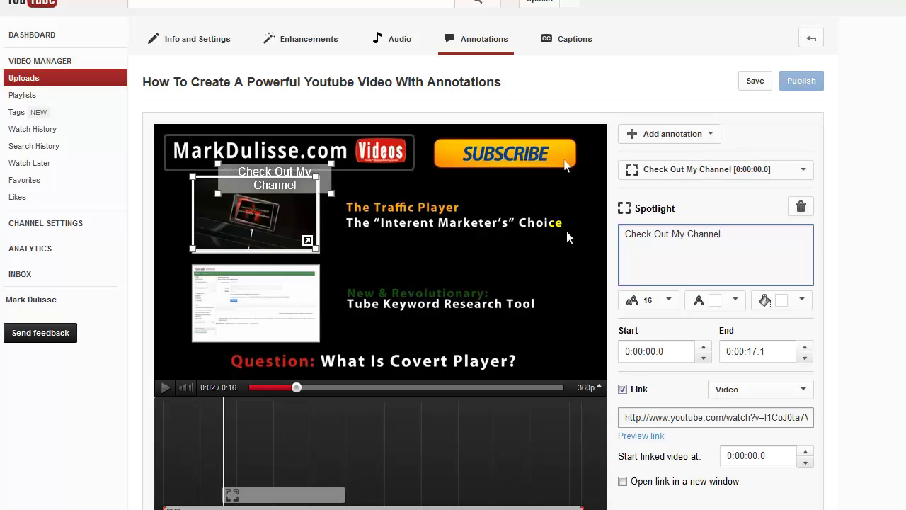
Set the spotlight text to size 28 in white and widen the box to one line
click(658, 300)
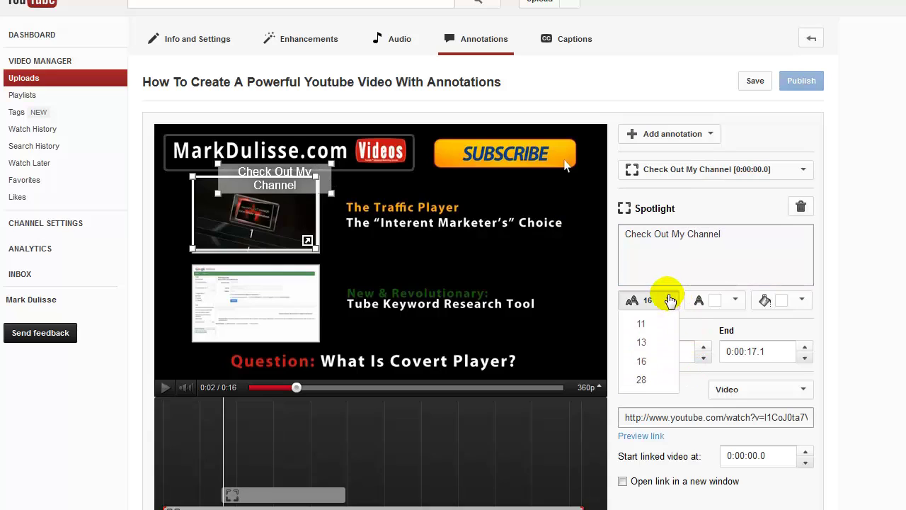
click(646, 362)
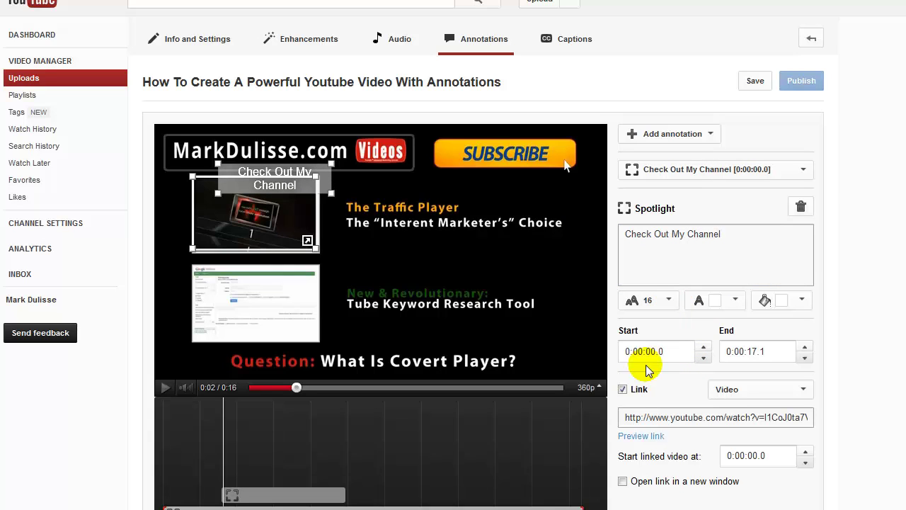
click(666, 300)
click(640, 380)
click(733, 299)
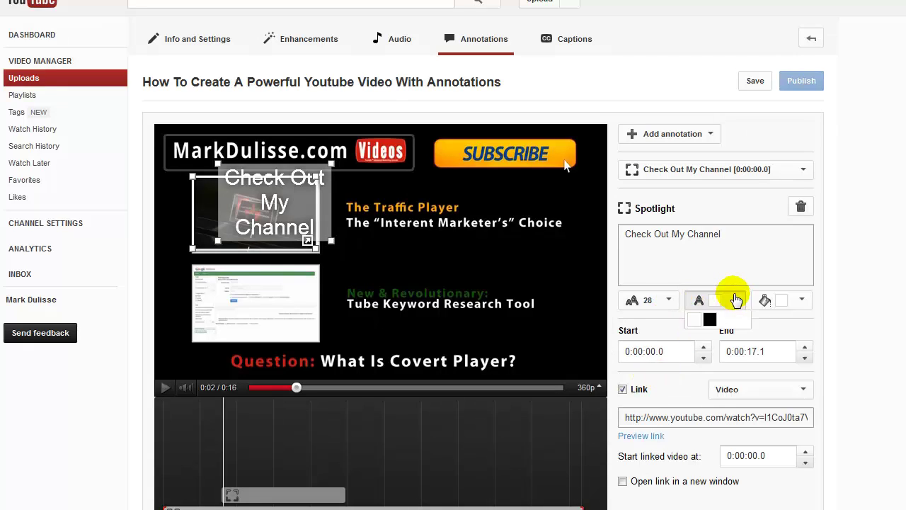
click(697, 321)
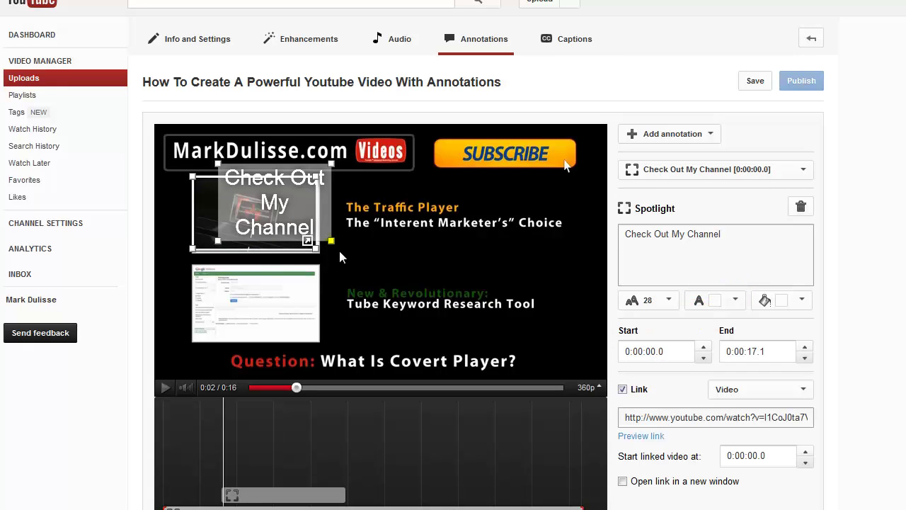
mouse_move(332, 247)
mouse_down()
mouse_move(457, 236)
mouse_move(407, 244)
mouse_move(403, 196)
mouse_up()
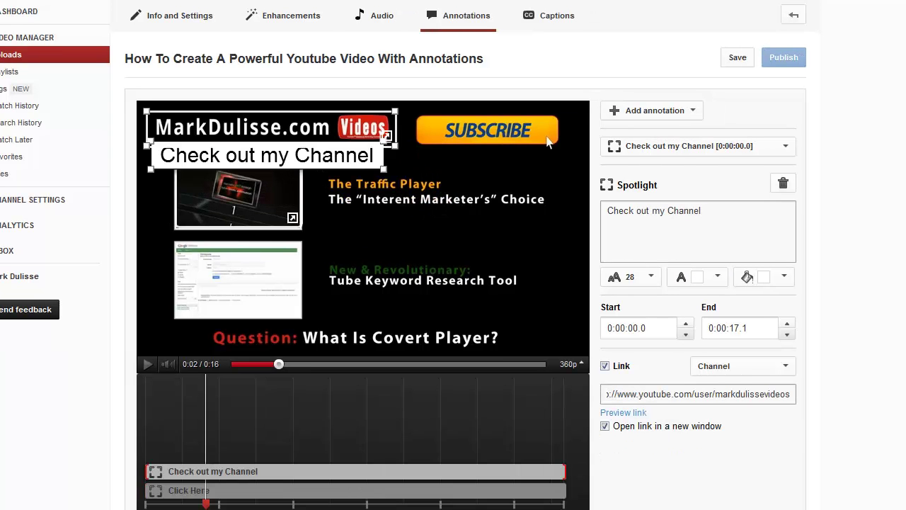
Move the Check out my Channel spotlight beside the first thumbnail, then save and publish
drag(320, 157, 475, 165)
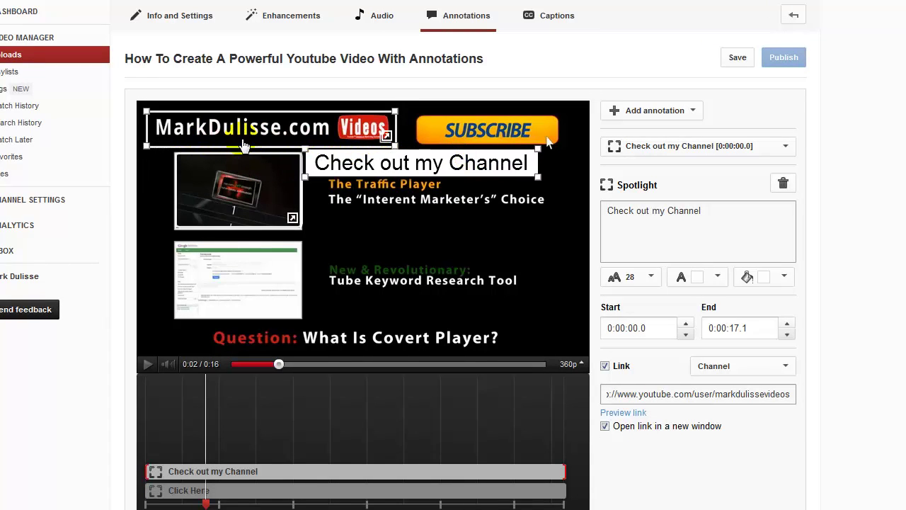
click(433, 164)
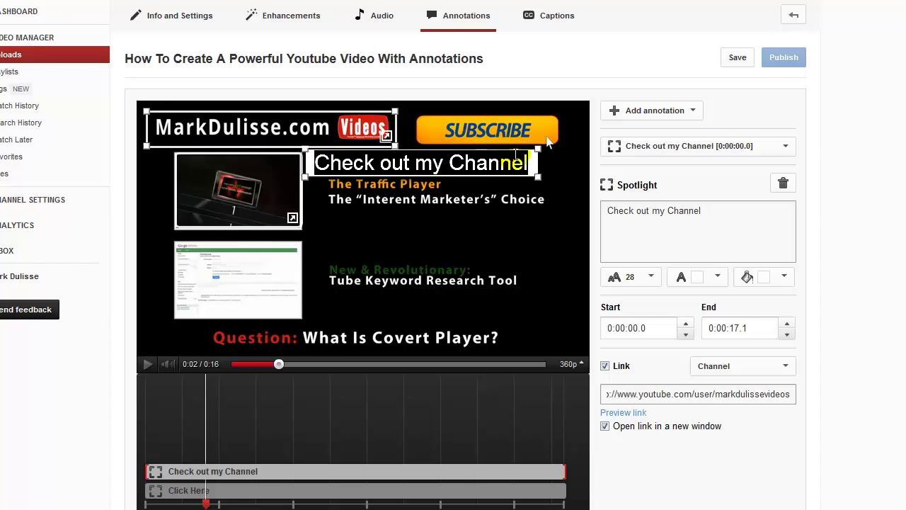
click(747, 57)
click(791, 60)
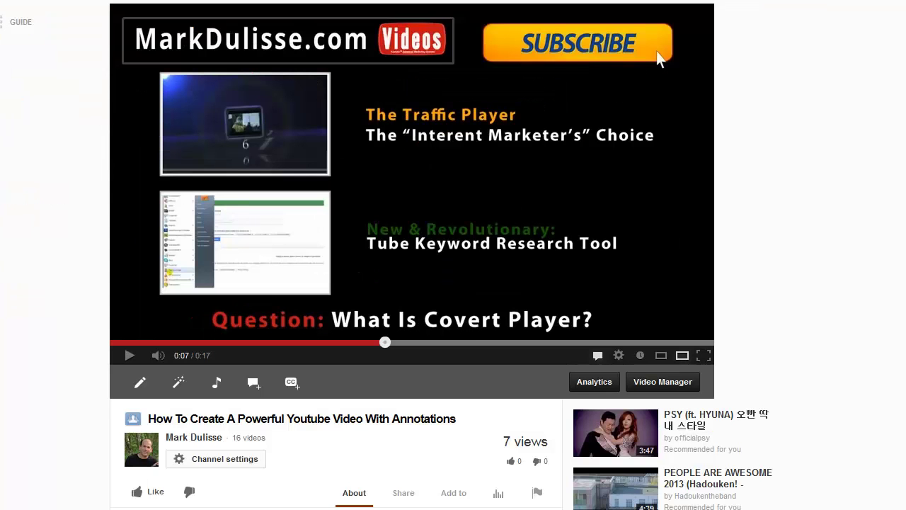
Replay the live video to test the annotations, then select the Check out my Channel spotlight
click(656, 51)
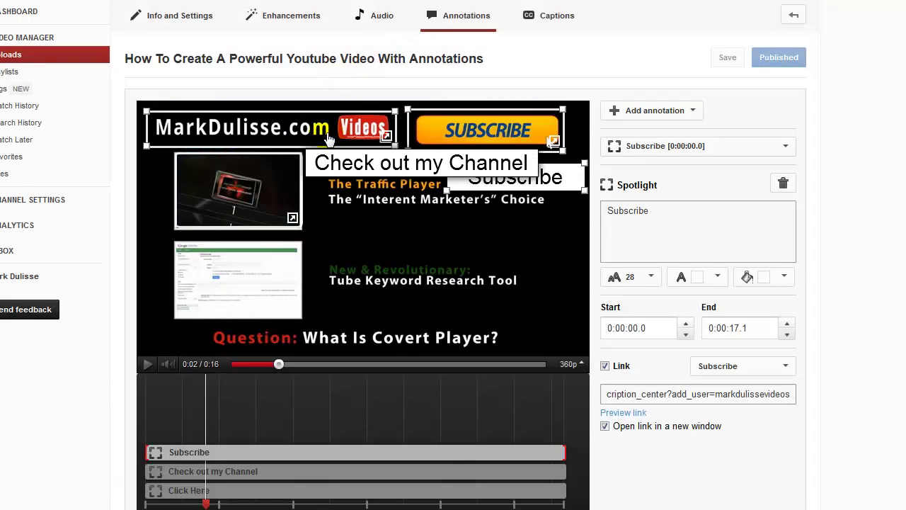
click(424, 160)
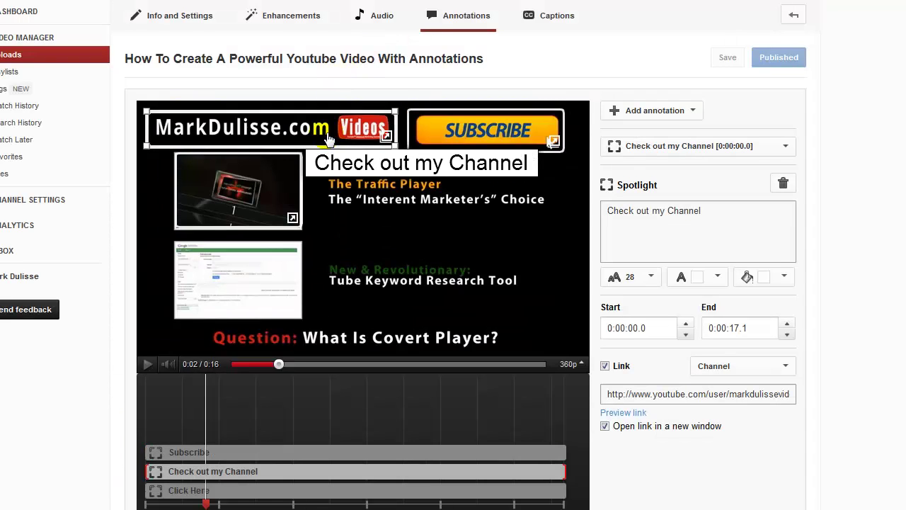
click(785, 278)
Choose black backgrounds for the Check out my Channel and Subscribe spotlights, then publish
click(758, 312)
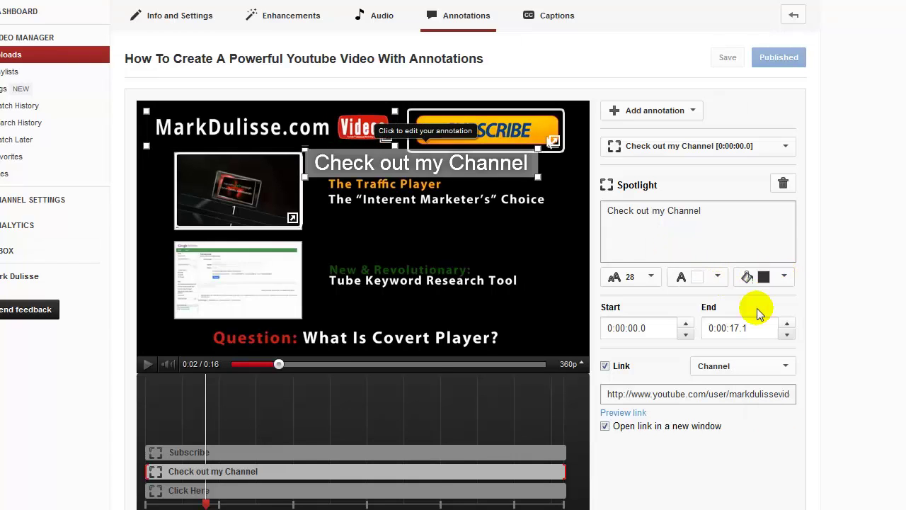
click(535, 132)
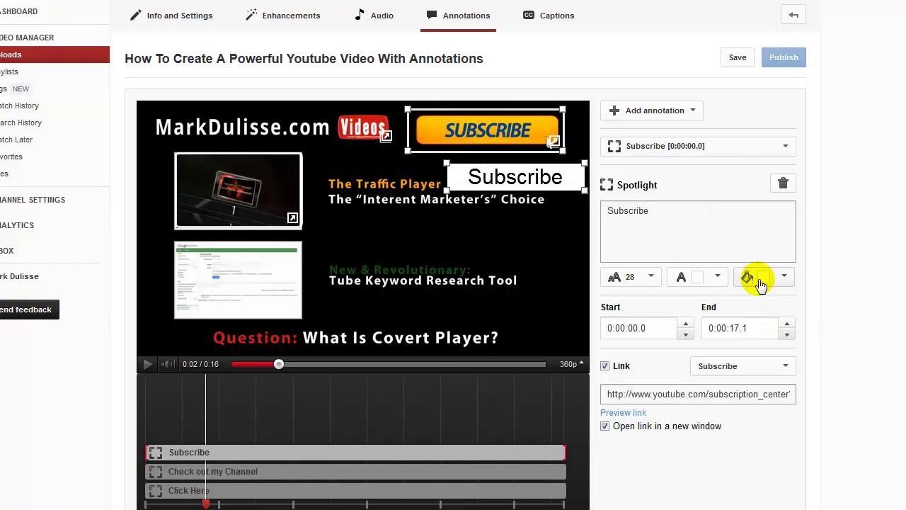
click(784, 277)
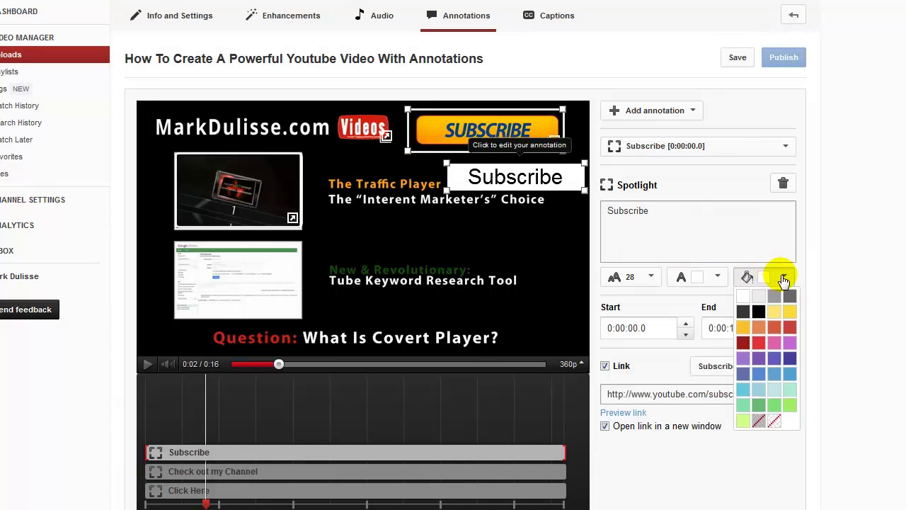
click(759, 311)
click(788, 58)
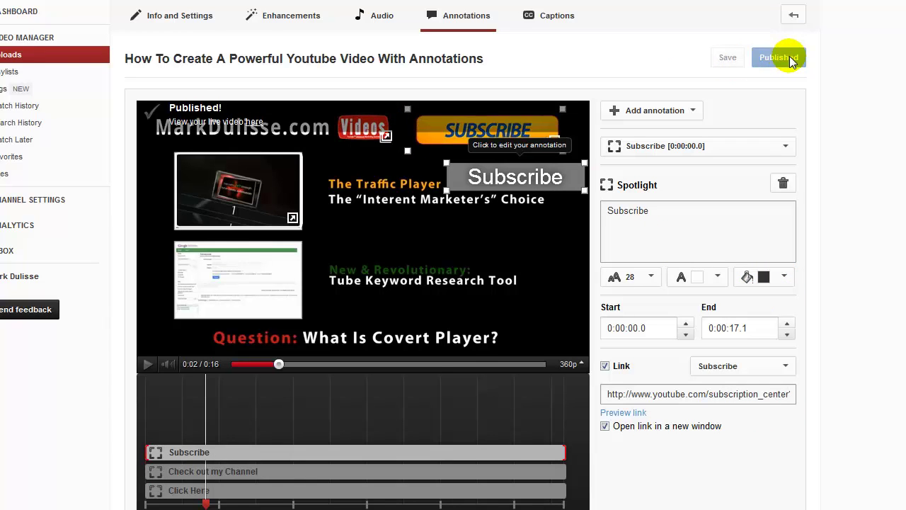